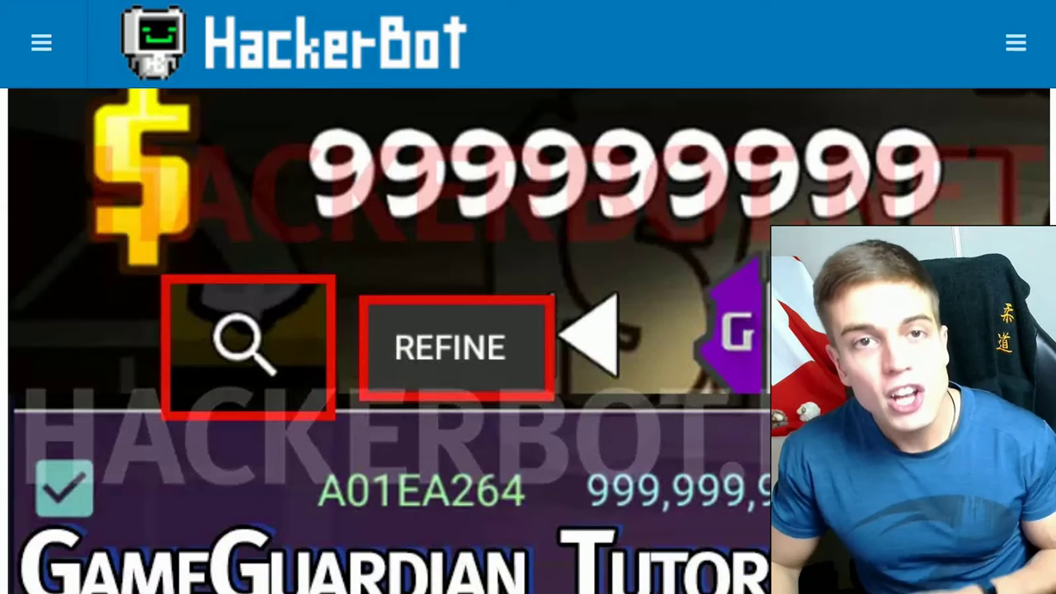
- Read the HackerBot GameGuardian tutorial and open the legitimate GameGuardian download page
{"action": "scroll", "coordinate": [528, 341], "scroll_direction": "up", "scroll_amount": 2}
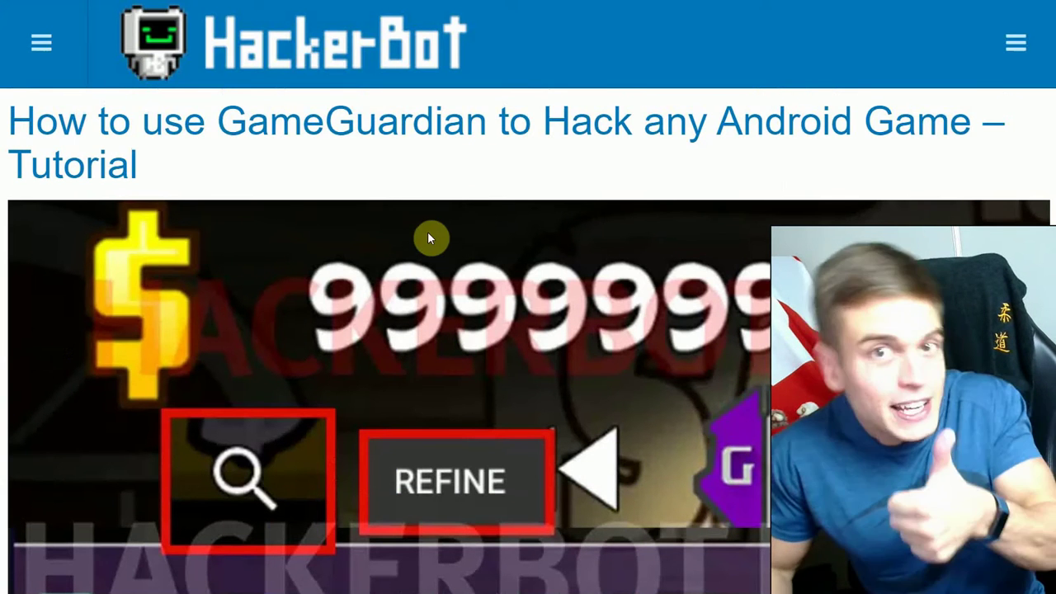
{"action": "scroll", "coordinate": [419, 226], "scroll_direction": "down", "scroll_amount": 5}
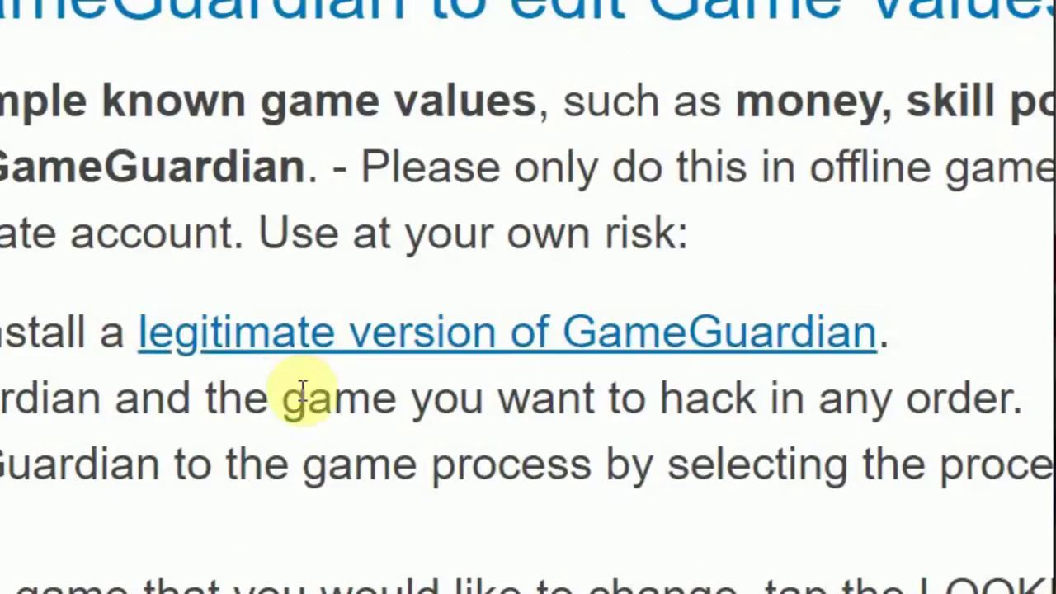
{"action": "left_click", "coordinate": [602, 386]}
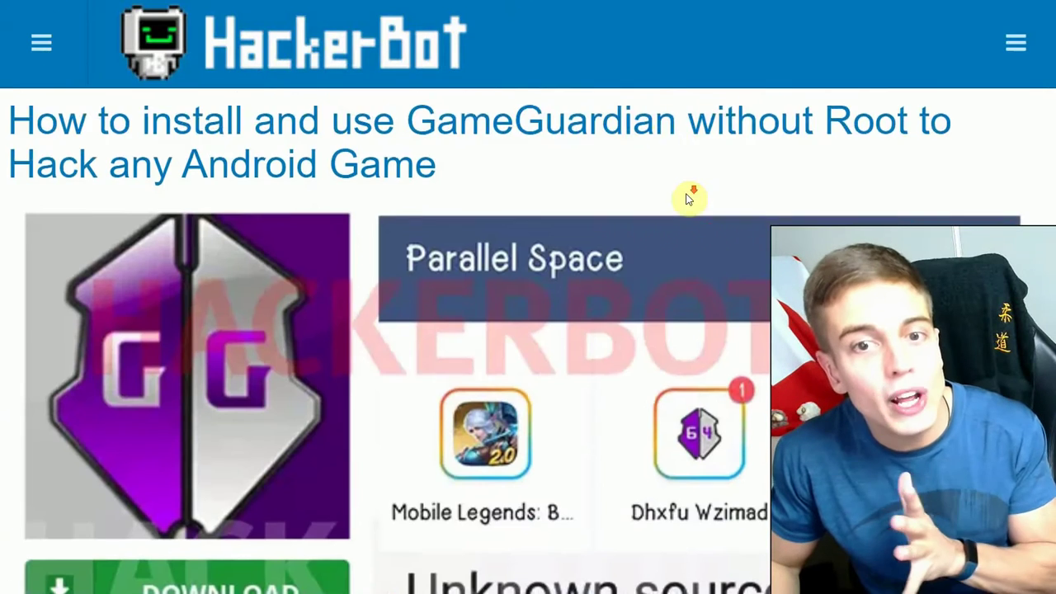
{"action": "scroll", "coordinate": [687, 198], "scroll_direction": "down", "scroll_amount": 3}
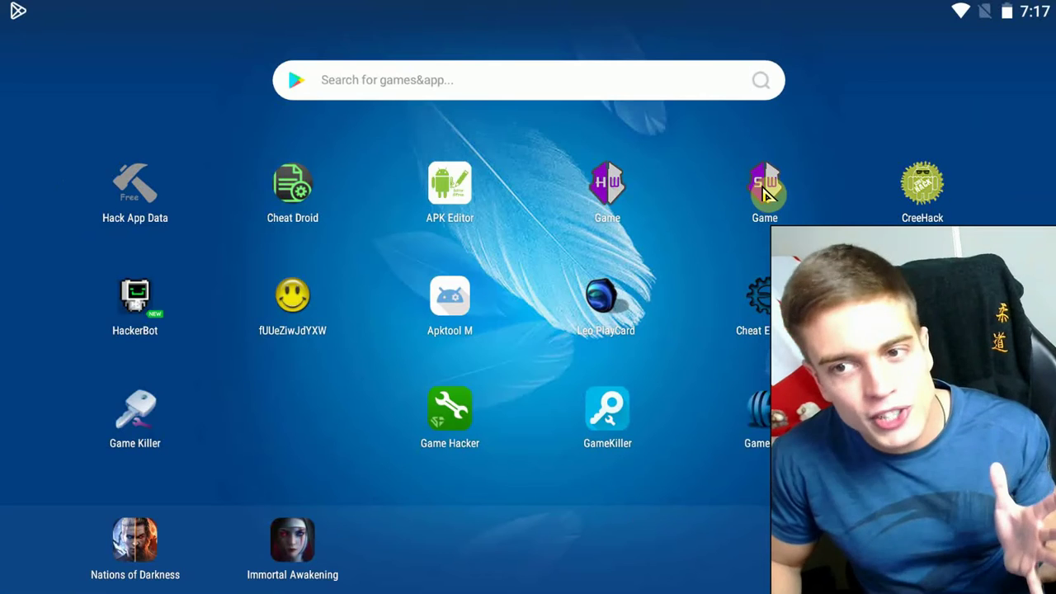
- Launch GameGuardian via SW Game, start its overlay and position the floating GG icon
{"action": "left_click", "coordinate": [765, 190]}
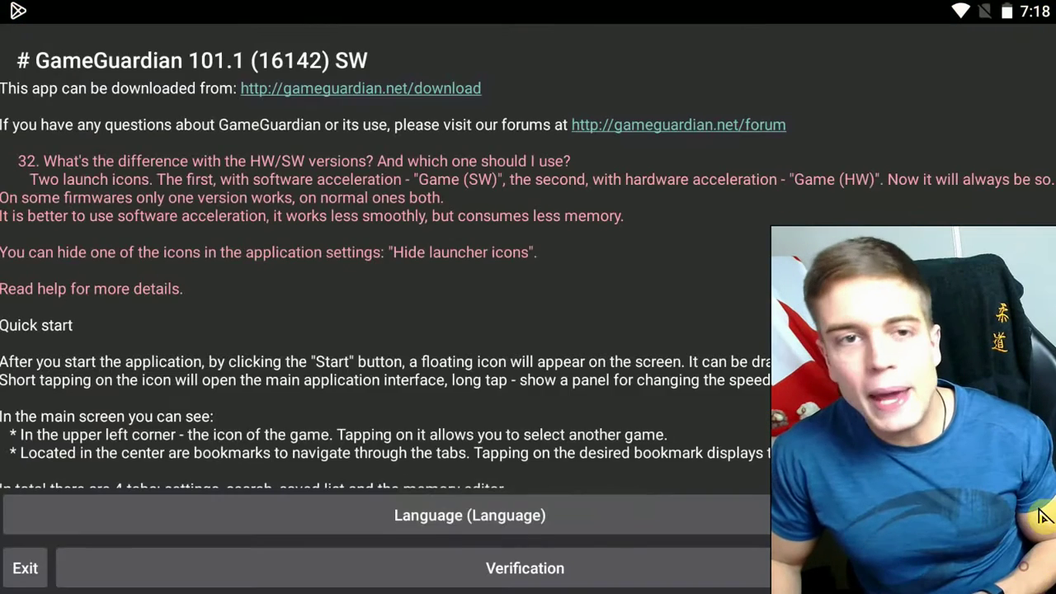
{"action": "left_click", "coordinate": [1044, 516]}
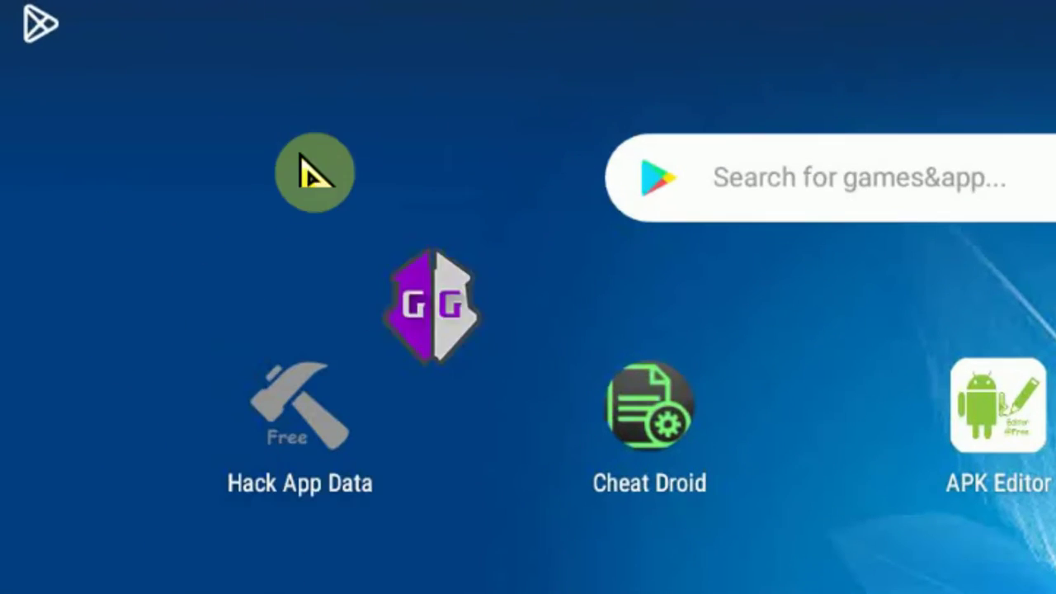
{"action": "left_click_drag", "start_coordinate": [313, 173], "coordinate": [257, 324]}
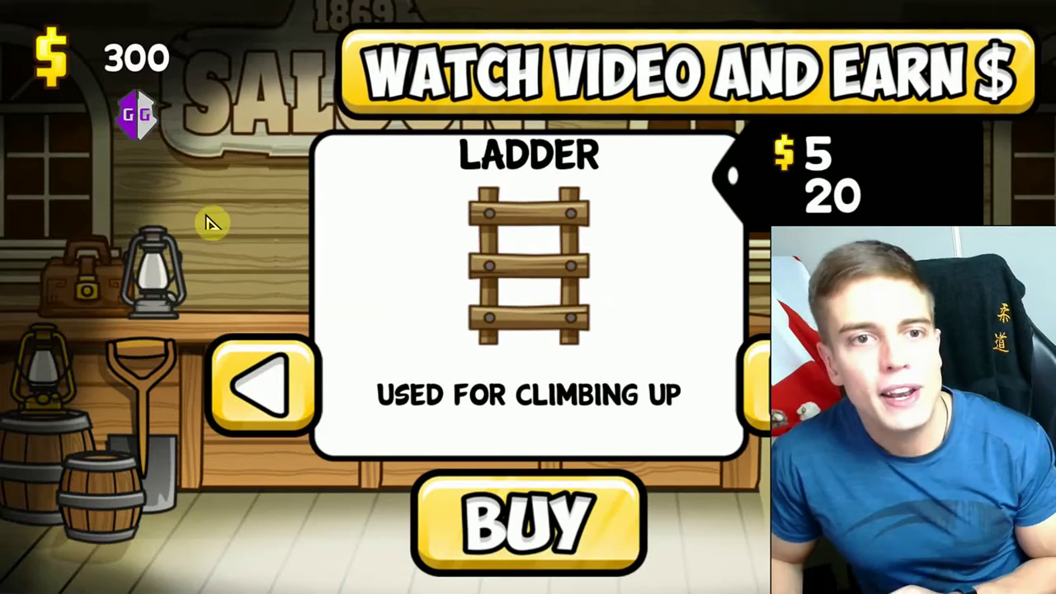
- Attach GameGuardian to the Tiny Miner process and enter 300 as the search value
{"action": "left_click", "coordinate": [133, 112]}
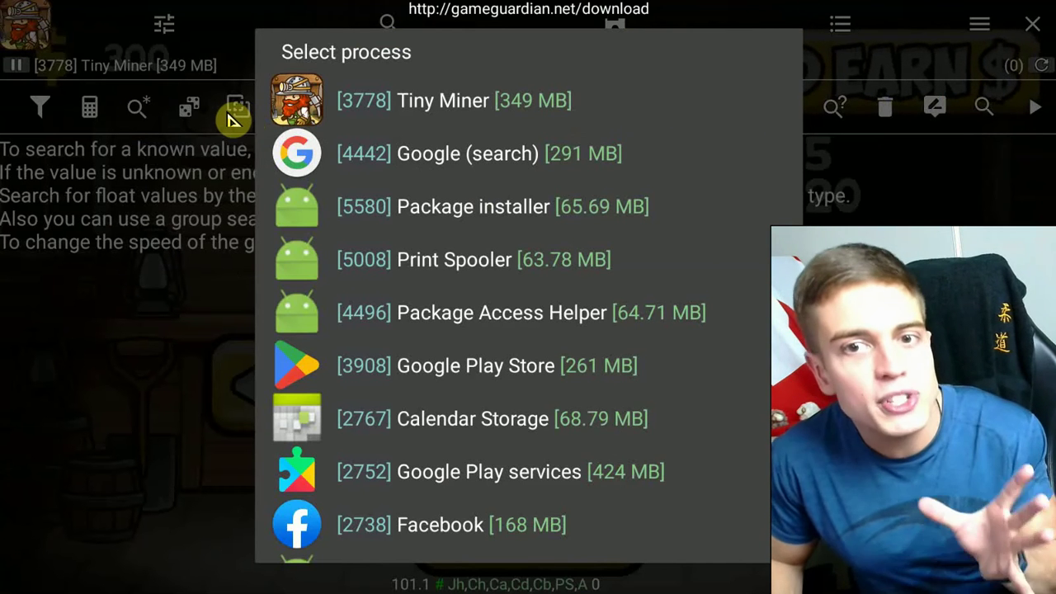
{"action": "left_click", "coordinate": [333, 102]}
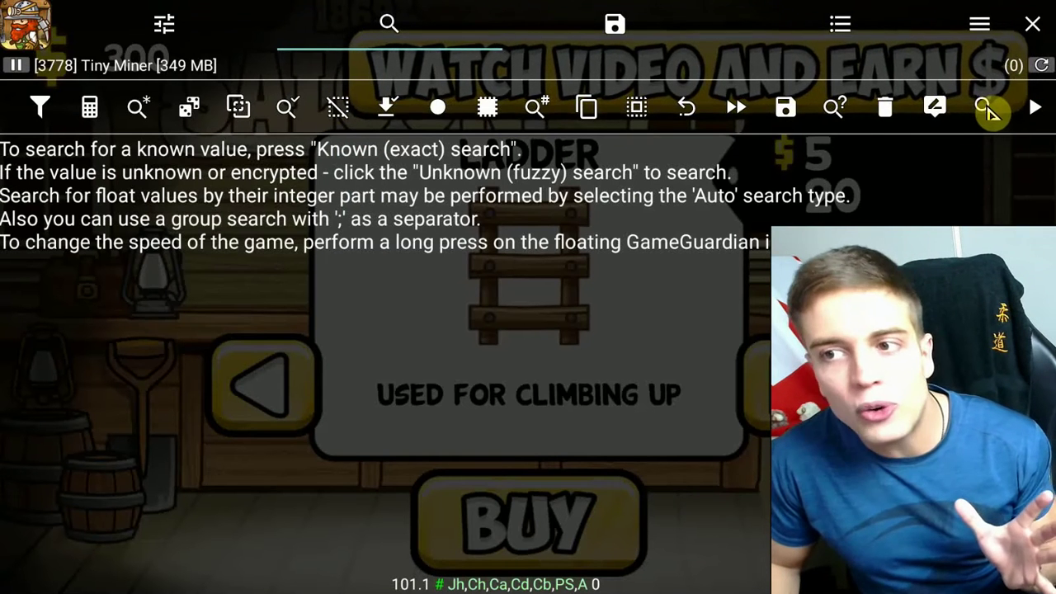
{"action": "left_click", "coordinate": [987, 111]}
{"action": "left_click", "coordinate": [889, 133]}
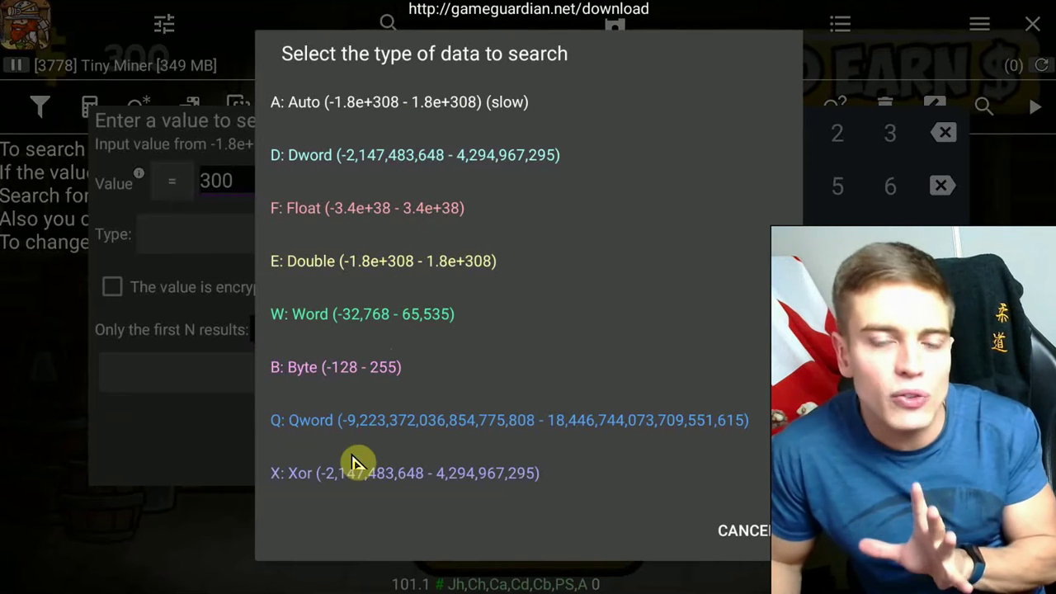
- Search all memory for 300 with Auto type, then buy three ladders to drop money to 285
{"action": "left_click", "coordinate": [377, 108]}
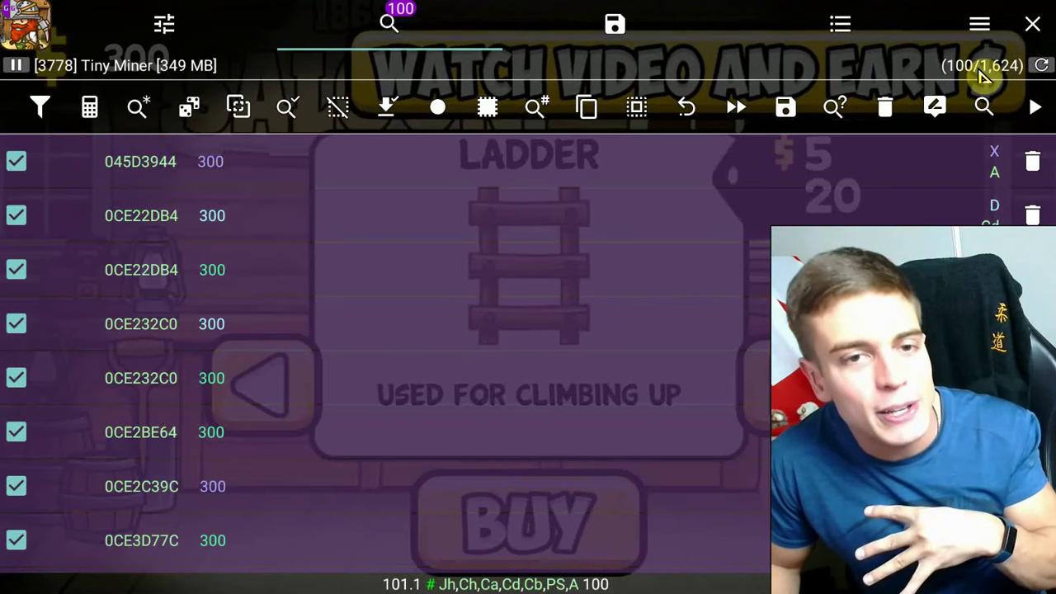
{"action": "key", "text": "Escape"}
{"action": "left_click", "coordinate": [496, 521]}
{"action": "left_click", "coordinate": [496, 521]}
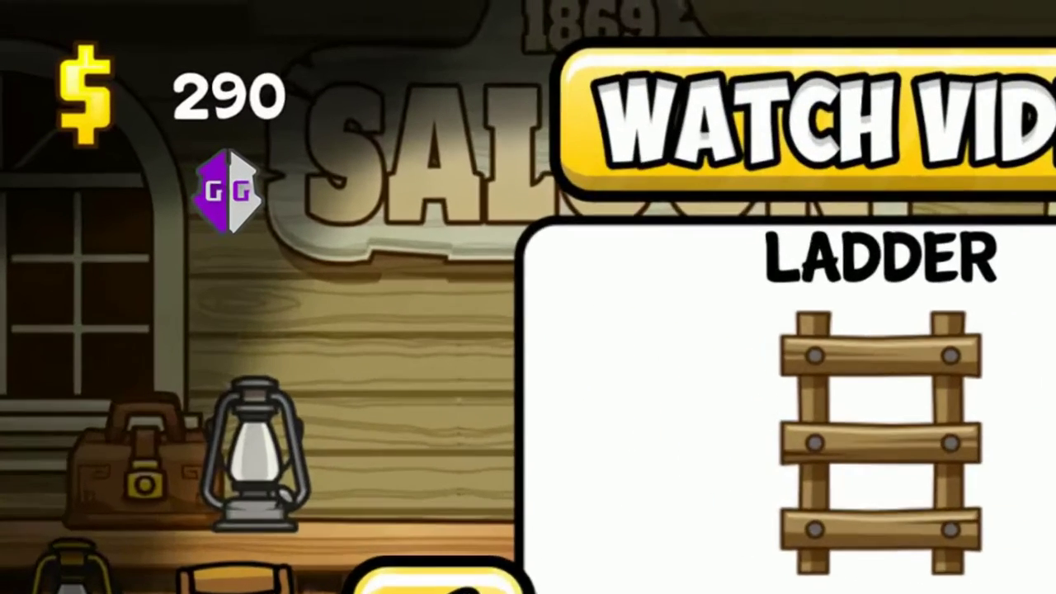
{"action": "left_click", "coordinate": [441, 581]}
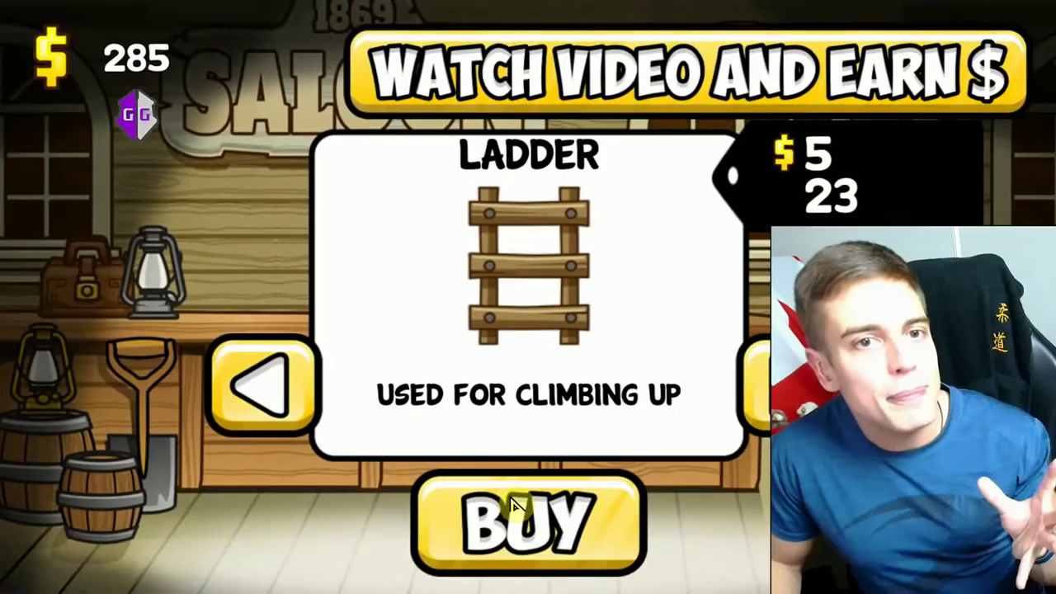
{"action": "left_click", "coordinate": [183, 150]}
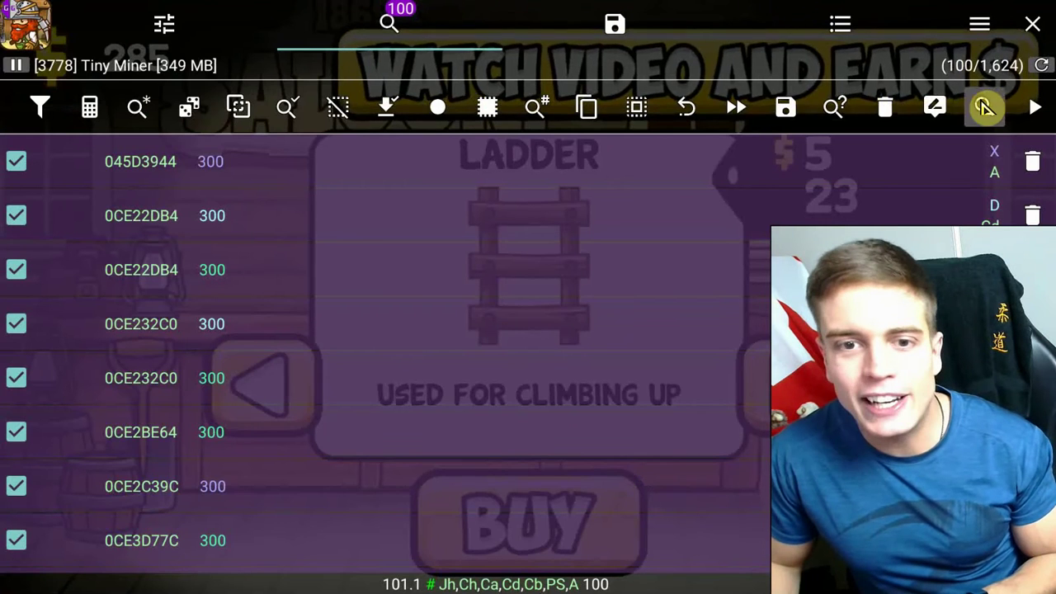
- Refine the search results to entries equal to 285
{"action": "left_click", "coordinate": [983, 107]}
{"action": "left_click", "coordinate": [836, 133]}
{"action": "left_click", "coordinate": [837, 238]}
{"action": "left_click", "coordinate": [837, 186]}
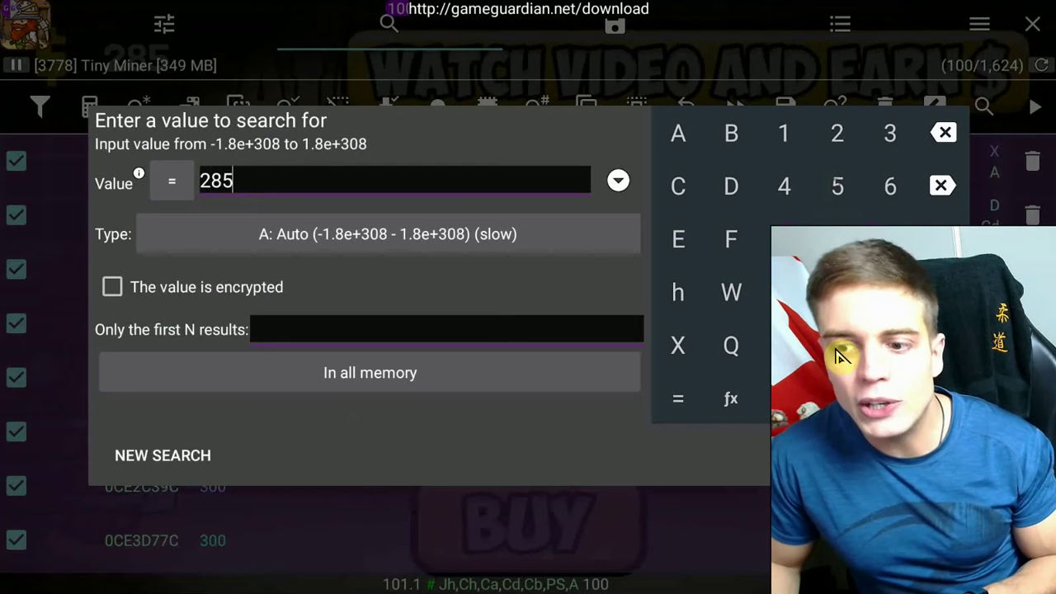
{"action": "left_click", "coordinate": [162, 455]}
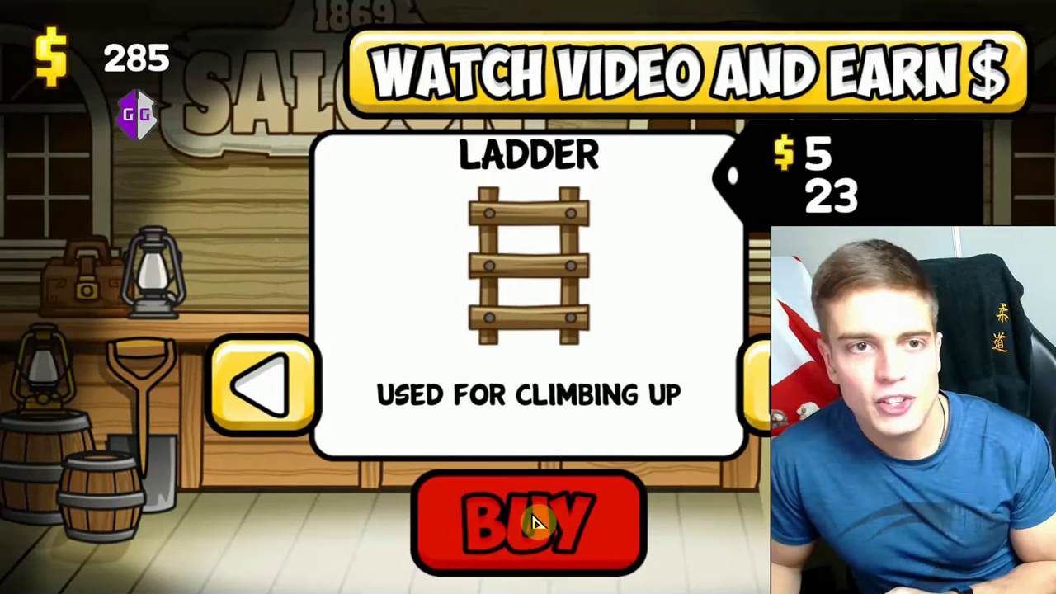
- Buy more ladders so money falls to 250, then view the two remaining B40F7264 results
{"action": "left_click", "coordinate": [537, 523]}
{"action": "left_click", "coordinate": [536, 523]}
{"action": "left_click", "coordinate": [537, 523]}
{"action": "left_click", "coordinate": [537, 523]}
{"action": "left_click", "coordinate": [536, 523]}
{"action": "left_click", "coordinate": [537, 523]}
{"action": "left_click", "coordinate": [537, 523]}
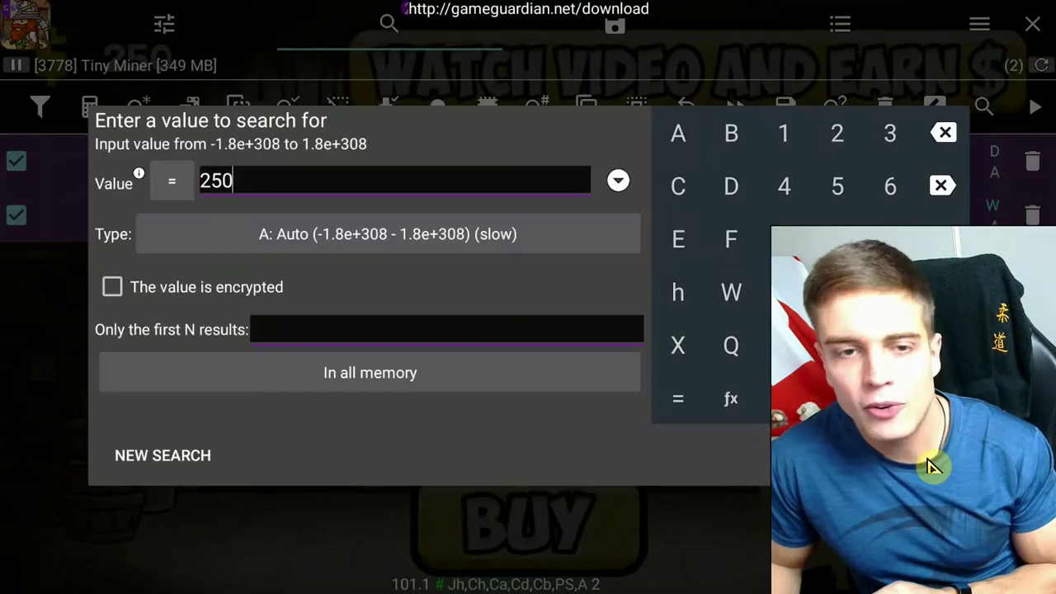
{"action": "left_click", "coordinate": [930, 466]}
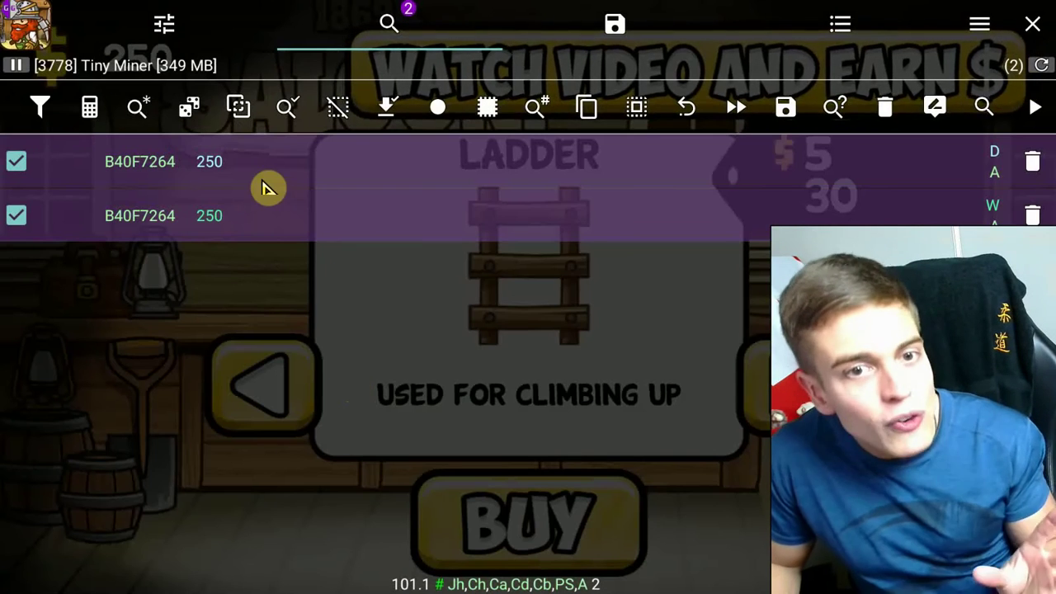
- Change the first B40F7264 money entry from 250 to 999999999 and return to the game
{"action": "left_click", "coordinate": [222, 162]}
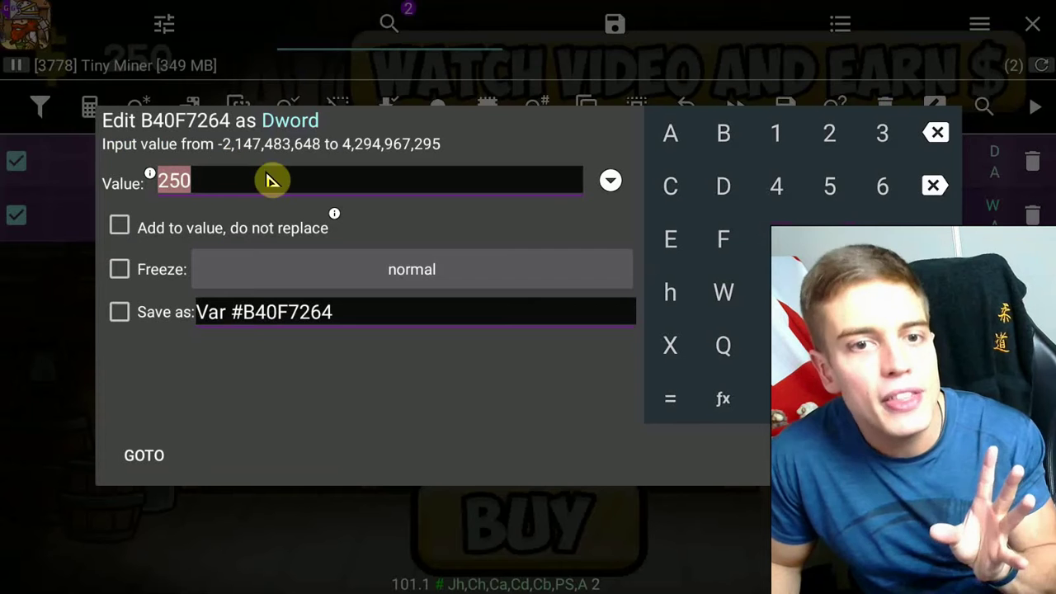
{"action": "left_click", "coordinate": [881, 240]}
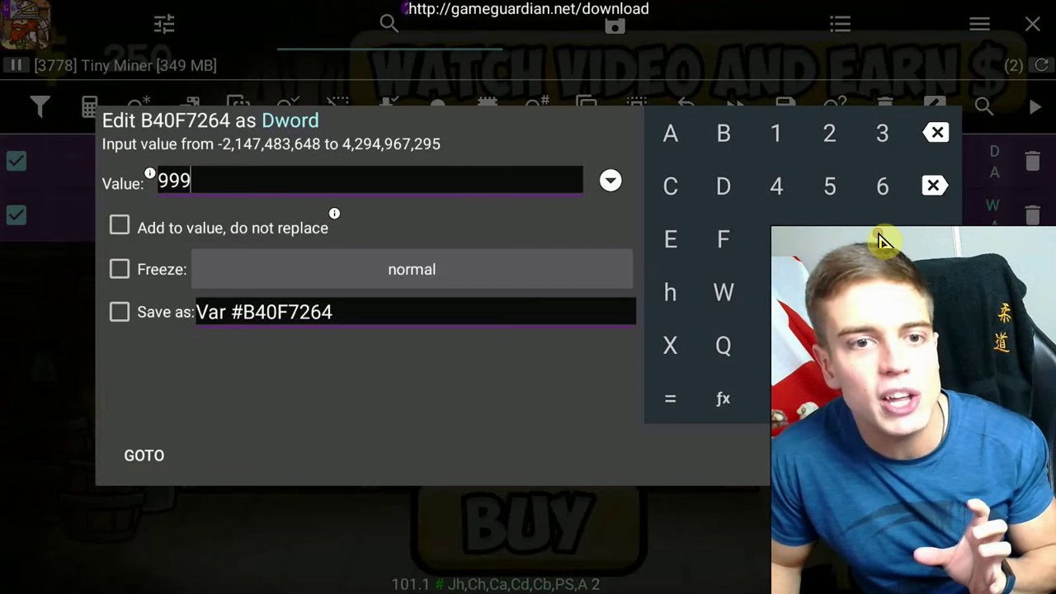
{"action": "type", "text": "999"}
{"action": "left_click", "coordinate": [881, 239]}
{"action": "left_click", "coordinate": [881, 239]}
{"action": "left_click", "coordinate": [881, 239]}
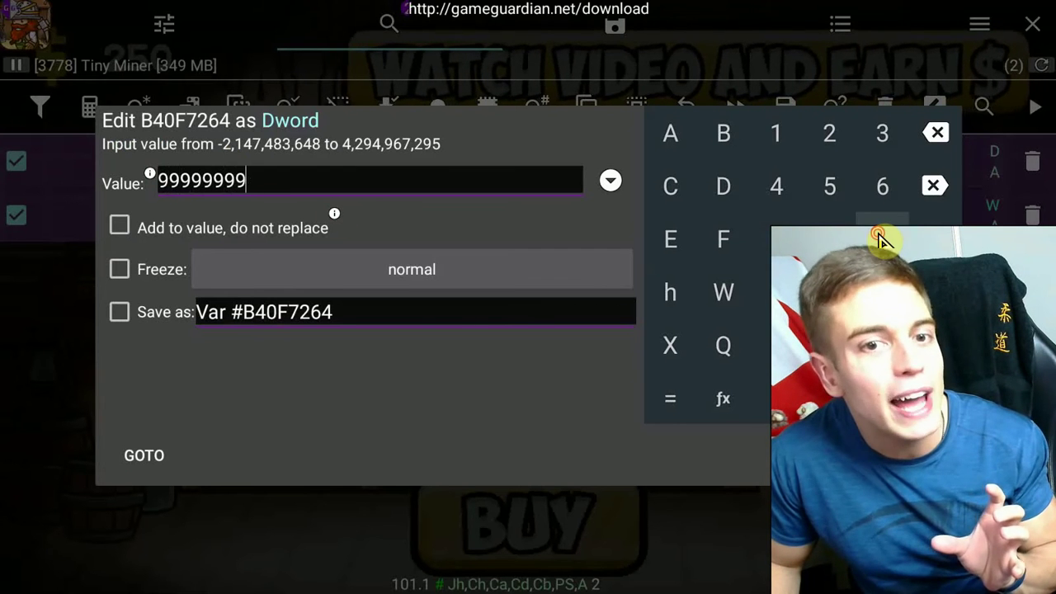
{"action": "left_click", "coordinate": [881, 239]}
{"action": "left_click", "coordinate": [919, 452]}
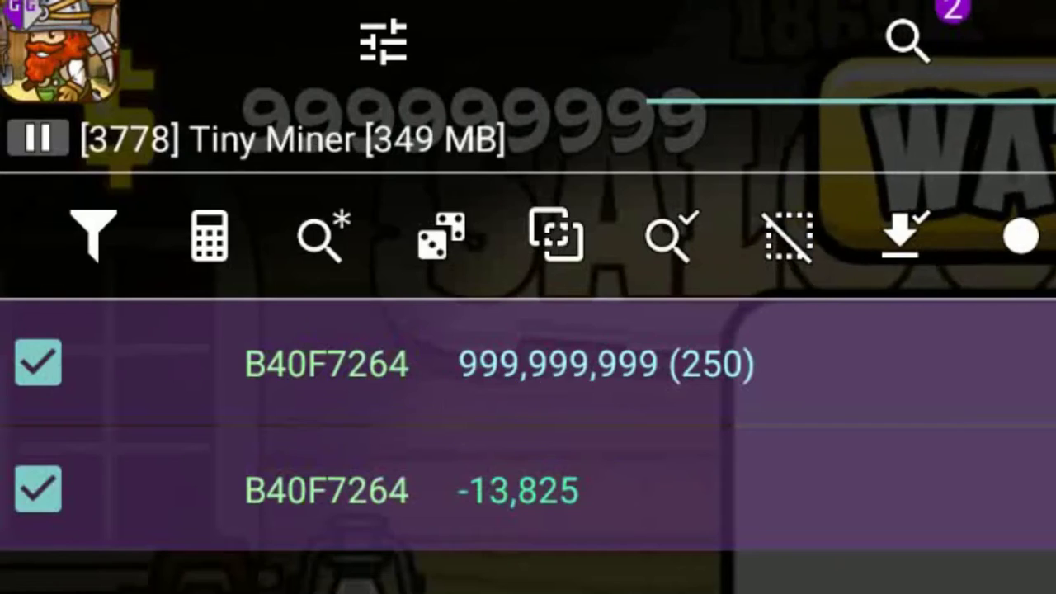
{"action": "key", "text": "Escape"}
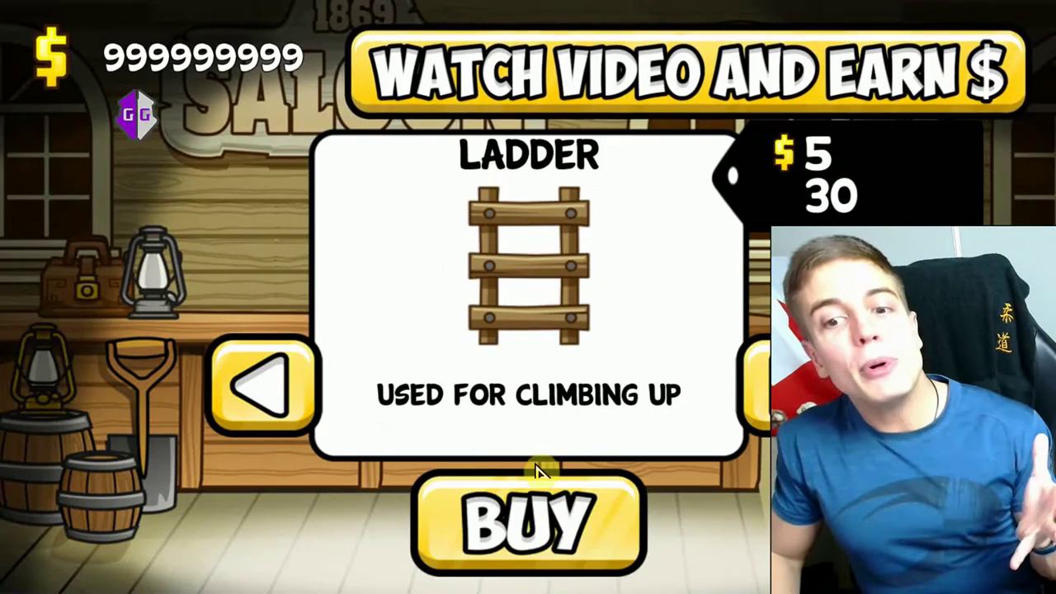
- Buy several ladders and robot upgrades with the new money
{"action": "left_click", "coordinate": [528, 511]}
{"action": "left_click", "coordinate": [511, 520]}
{"action": "left_click", "coordinate": [503, 520]}
{"action": "left_click", "coordinate": [263, 384]}
{"action": "left_click", "coordinate": [470, 551]}
{"action": "left_click", "coordinate": [494, 528]}
{"action": "left_click", "coordinate": [262, 383]}
- Buy automatic robot miners, pickaxe upgrades and mining cart upgrades
{"action": "left_click", "coordinate": [506, 536]}
{"action": "left_click", "coordinate": [506, 537]}
{"action": "left_click", "coordinate": [506, 537]}
{"action": "left_click", "coordinate": [263, 383]}
{"action": "left_click", "coordinate": [486, 530]}
{"action": "left_click", "coordinate": [487, 530]}
{"action": "left_click", "coordinate": [262, 383]}
{"action": "left_click", "coordinate": [488, 526]}
{"action": "left_click", "coordinate": [488, 527]}
{"action": "left_click", "coordinate": [488, 526]}
{"action": "left_click", "coordinate": [488, 526]}
- Raise the game speed to 4, then lower it to 0.6
{"action": "left_click", "coordinate": [138, 117]}
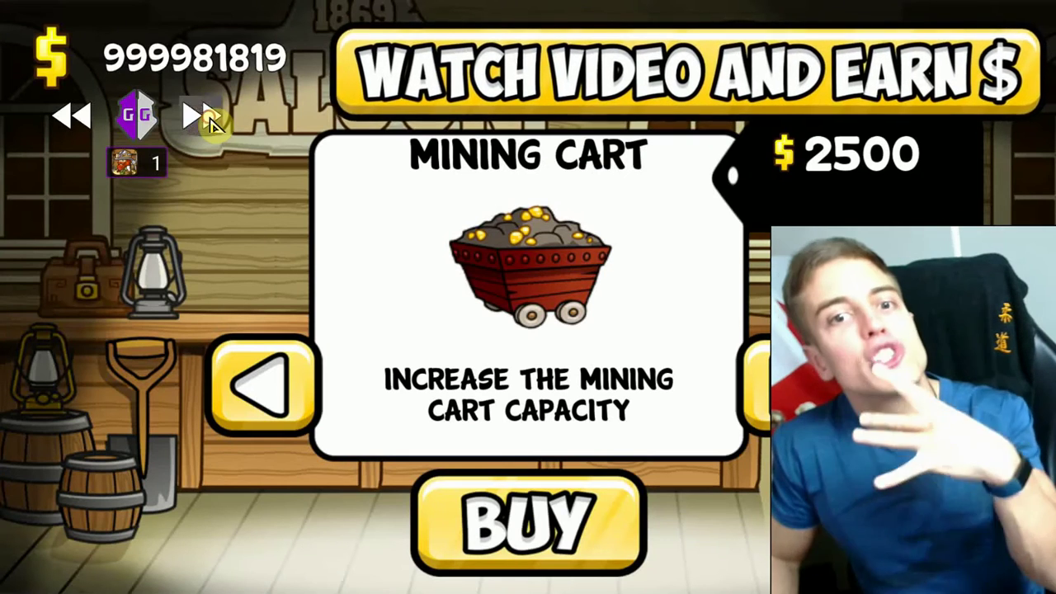
{"action": "left_click", "coordinate": [209, 121]}
{"action": "left_click", "coordinate": [209, 121]}
{"action": "left_click", "coordinate": [210, 120]}
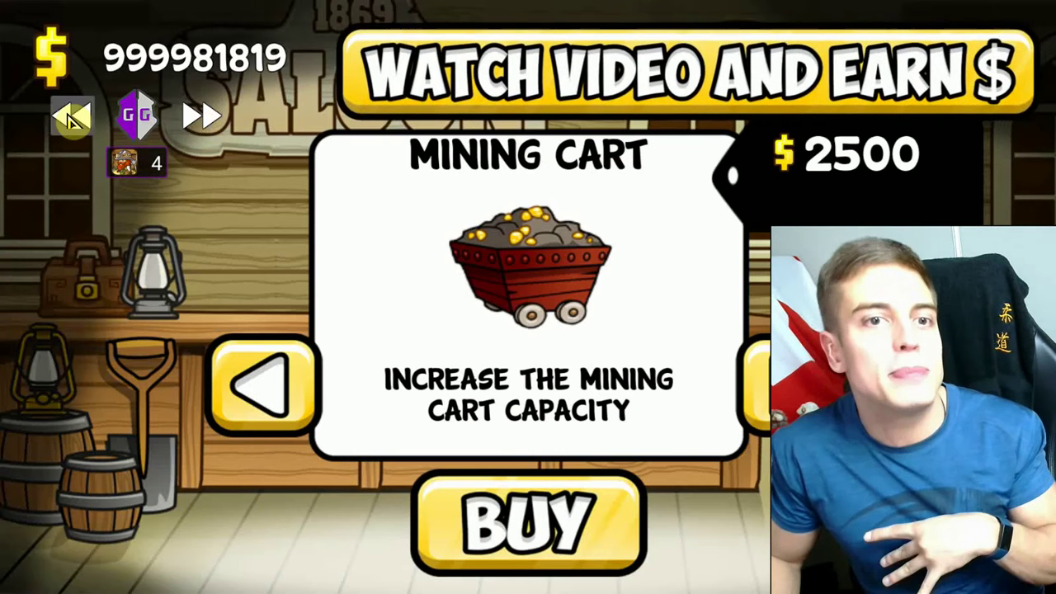
{"action": "left_click", "coordinate": [71, 119]}
{"action": "left_click", "coordinate": [71, 119]}
{"action": "left_click", "coordinate": [71, 119]}
{"action": "left_click", "coordinate": [71, 119]}
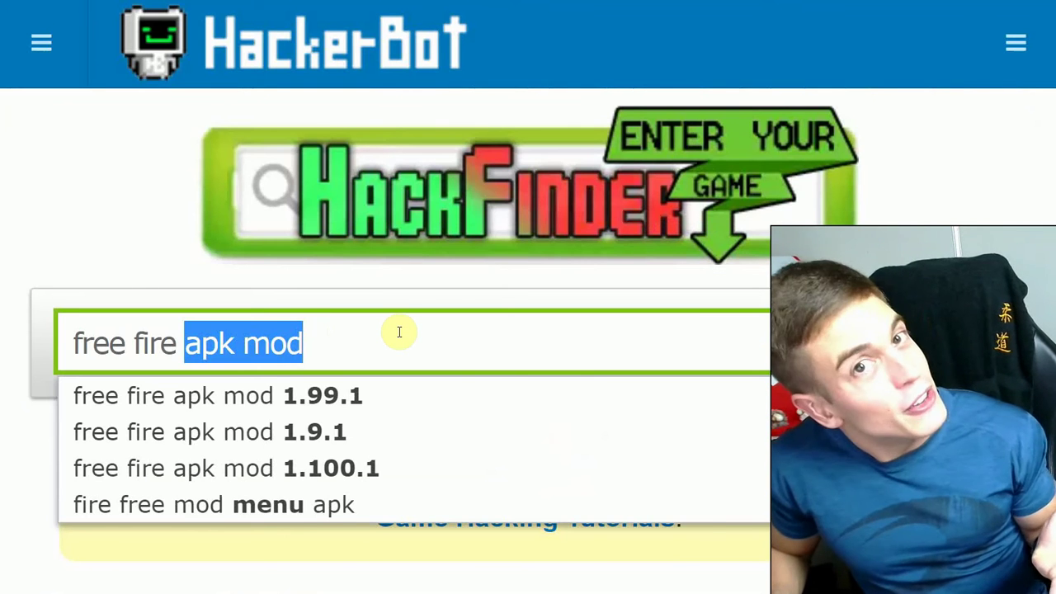
- Run the 'free fire apk mod' search and scroll to the Top Game Hacks grid
{"action": "key", "text": "Return"}
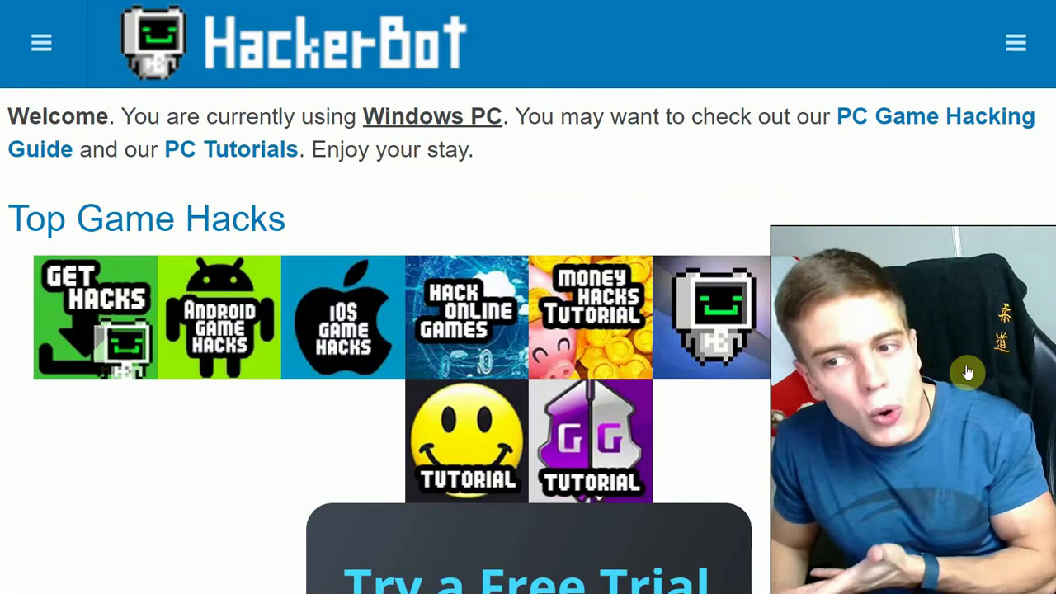
{"action": "scroll", "coordinate": [521, 425], "scroll_direction": "down", "scroll_amount": 9}
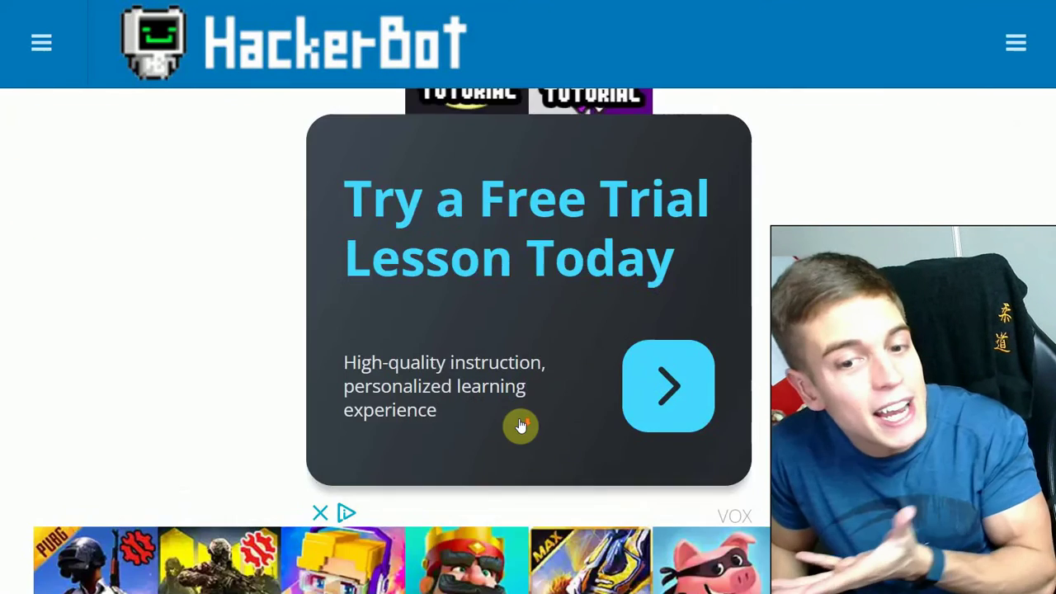
{"action": "scroll", "coordinate": [519, 426], "scroll_direction": "up", "scroll_amount": 1}
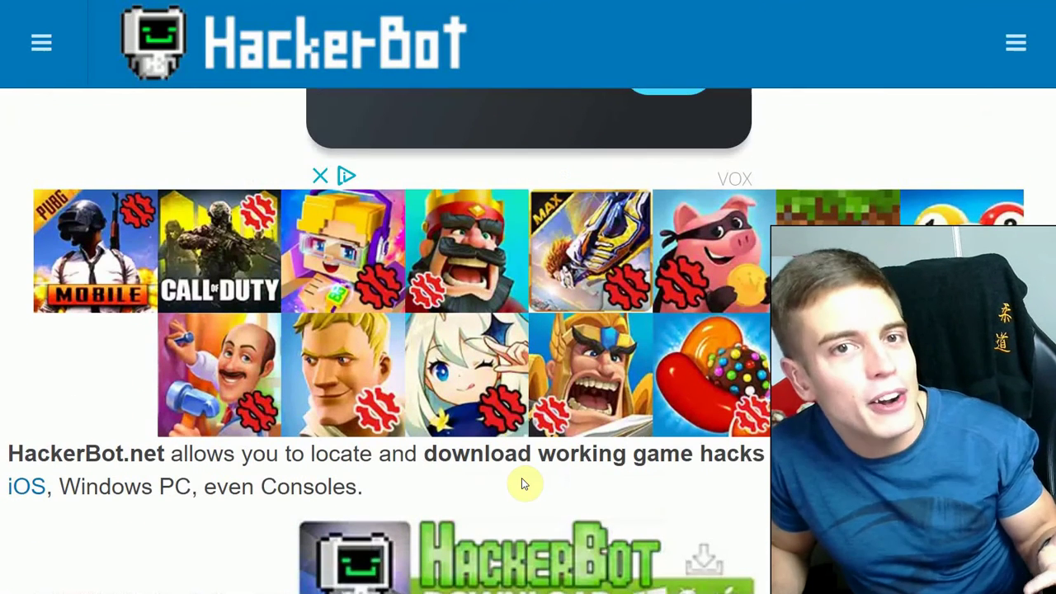